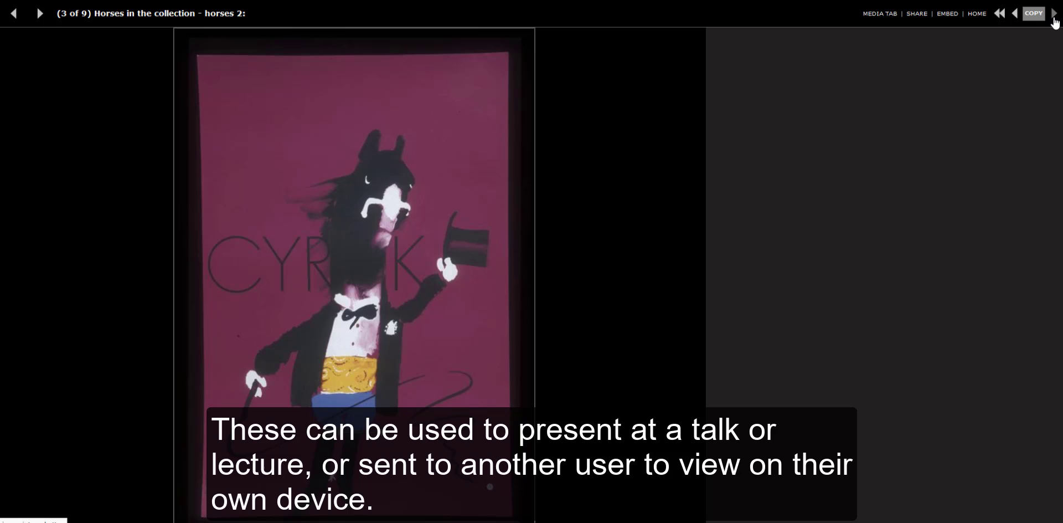
Advance one slide in the Horses in the collection presentation and open the list of public presentations.
{"action": "left_click", "coordinate": [1054, 18]}
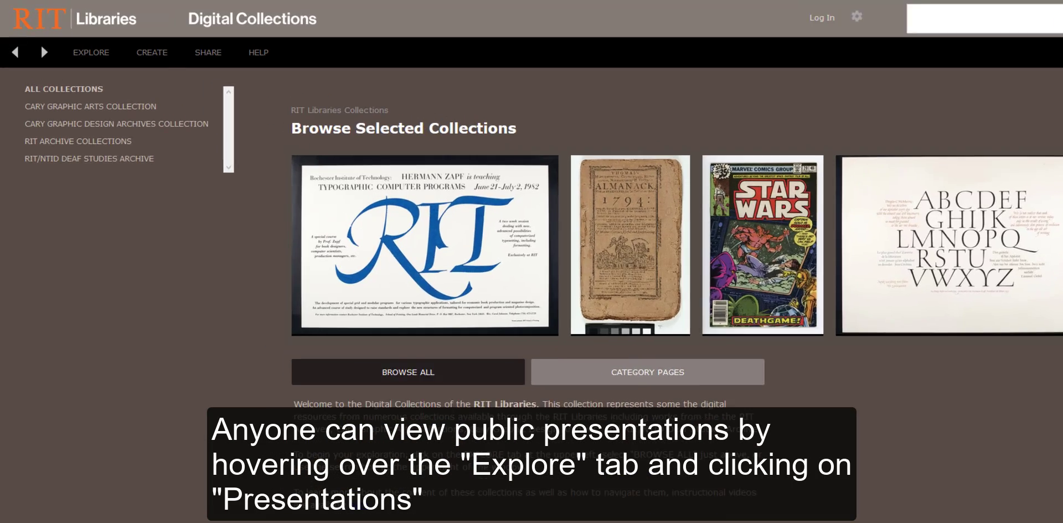
{"action": "mouse_move", "coordinate": [91, 48]}
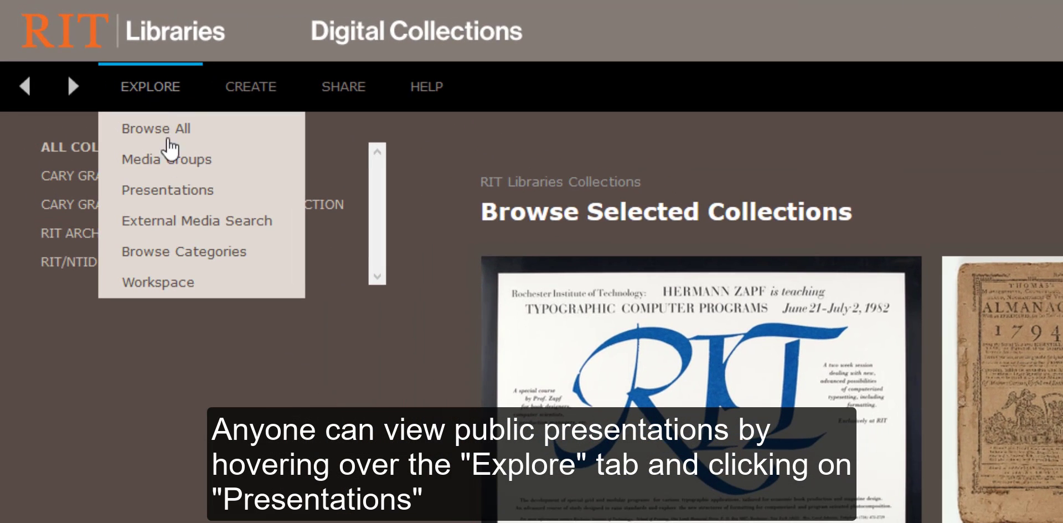
{"action": "left_click", "coordinate": [187, 191]}
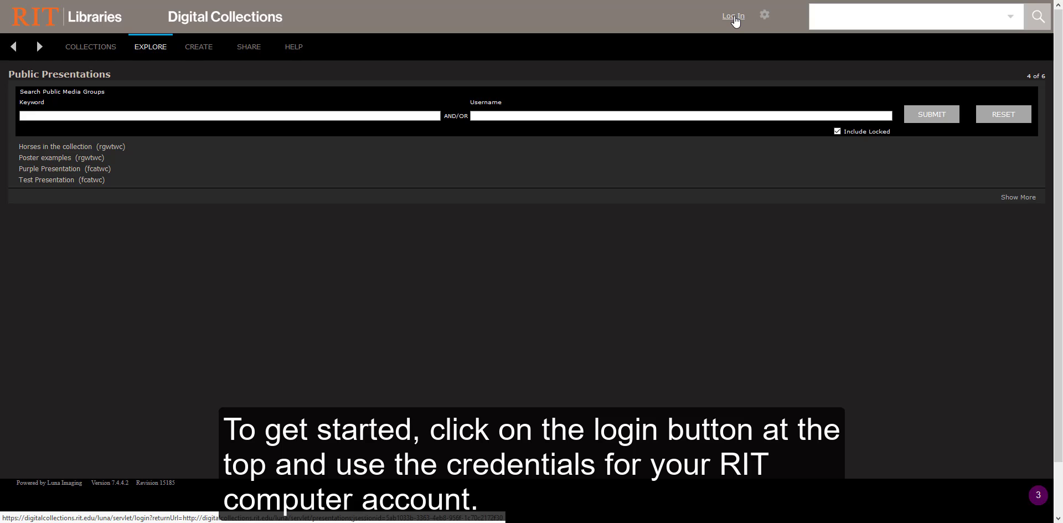
Log in to the Digital Collections site with the RIT computer account.
{"action": "left_click", "coordinate": [733, 17]}
{"action": "left_click", "coordinate": [526, 160]}
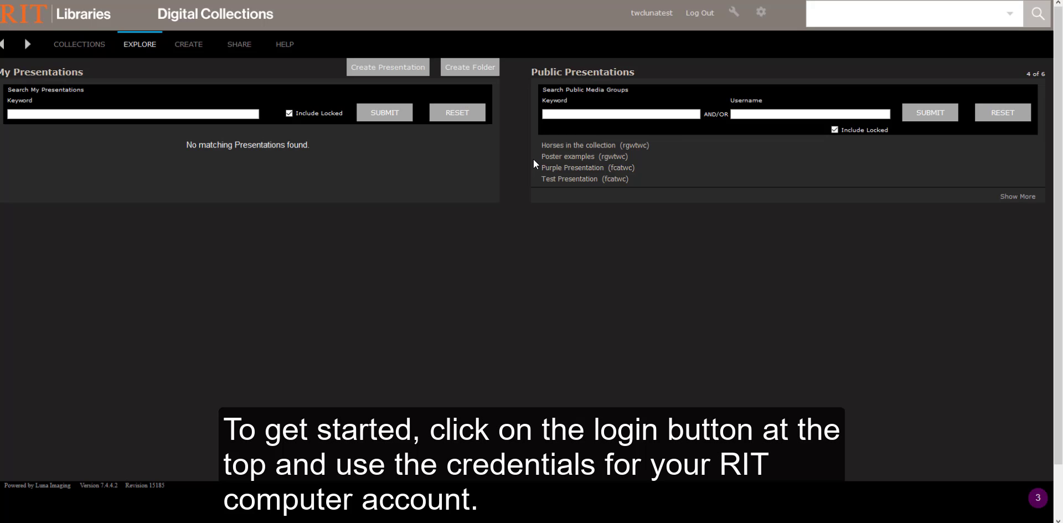
Create and save a presentation named Cats with the default properties and open it in the Workspace.
{"action": "mouse_move", "coordinate": [191, 49]}
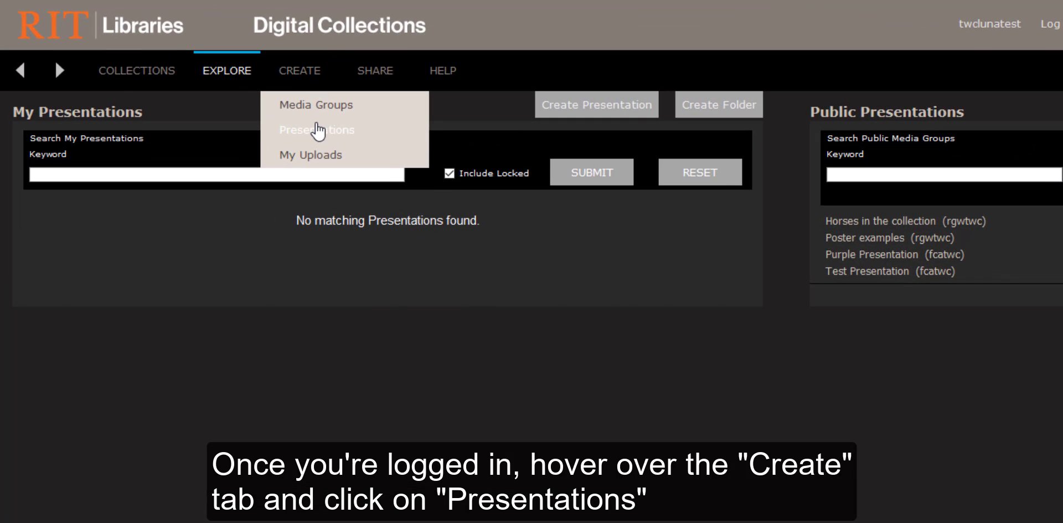
{"action": "left_click", "coordinate": [318, 131]}
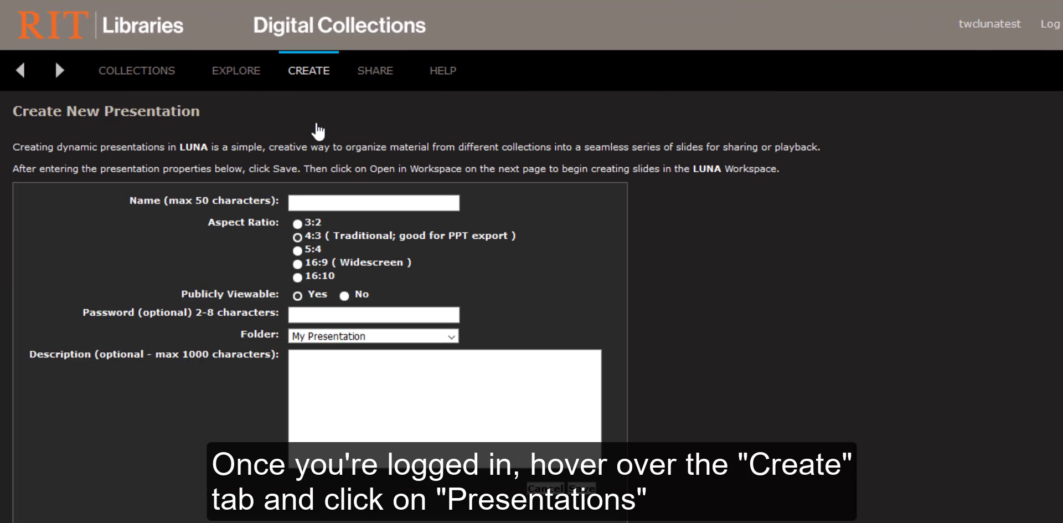
{"action": "left_click", "coordinate": [360, 203]}
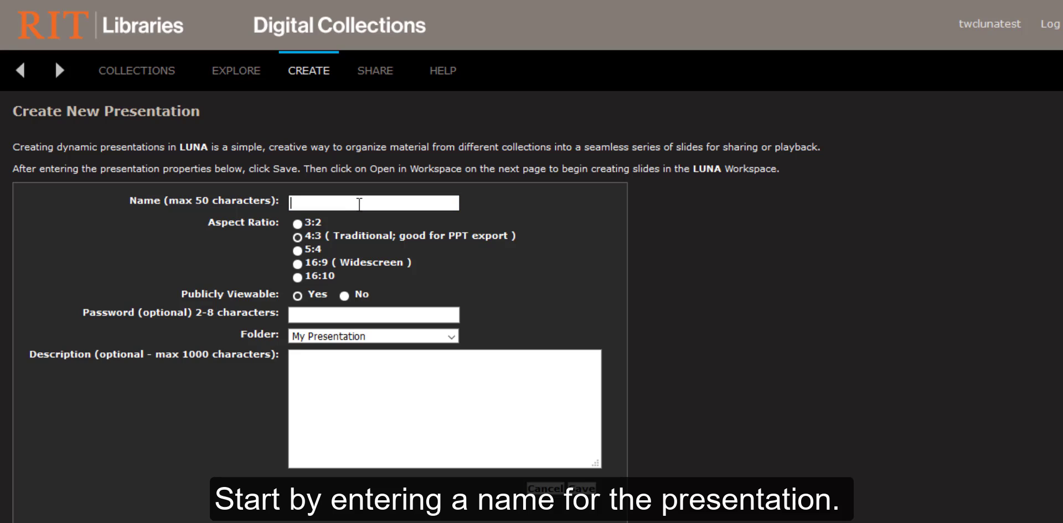
{"action": "type", "text": "Cays"}
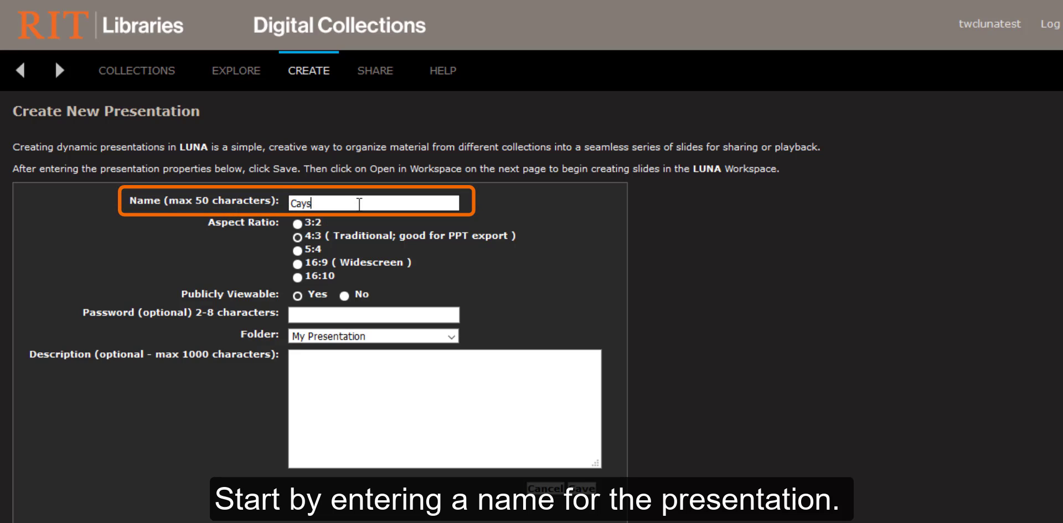
{"action": "key", "text": "BackSpace"}
{"action": "type", "text": "ts"}
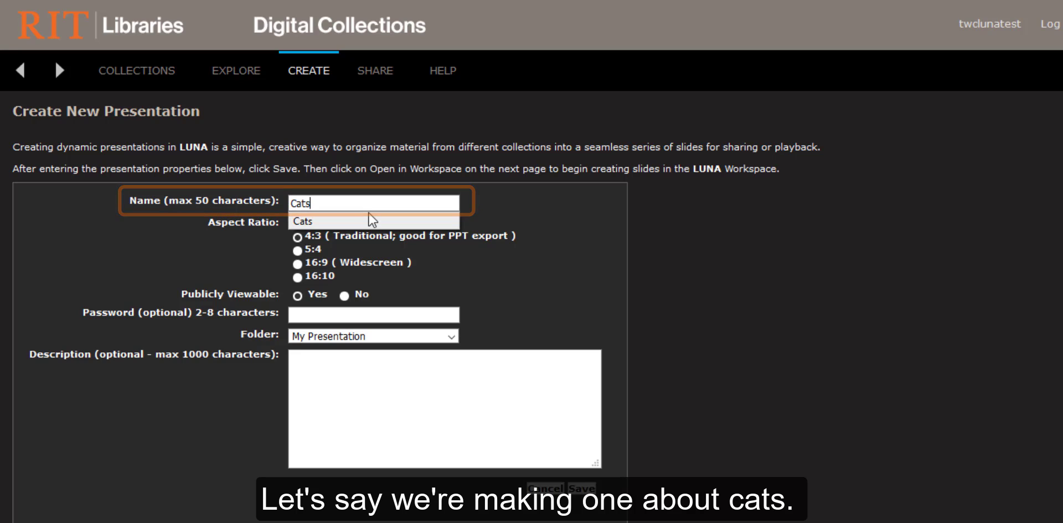
{"action": "left_click", "coordinate": [472, 268]}
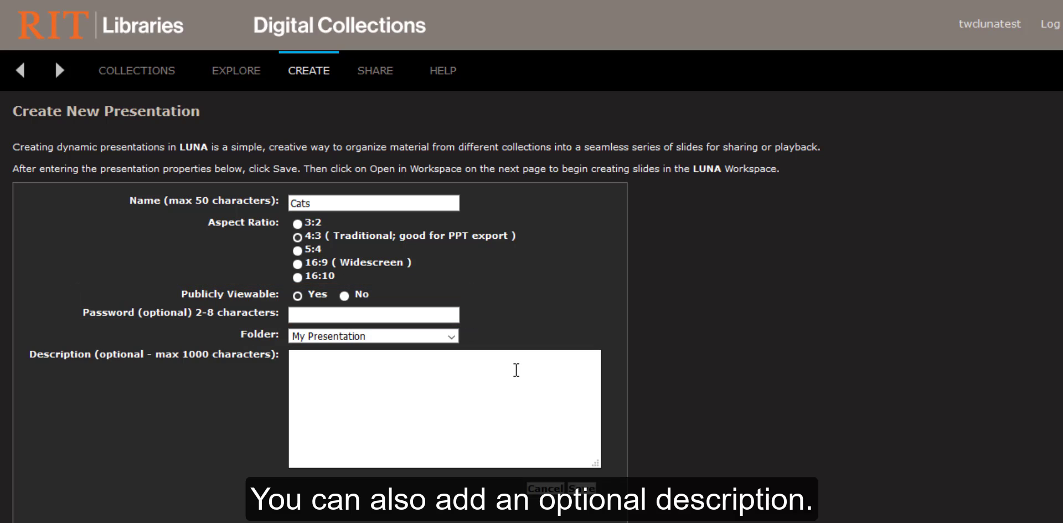
{"action": "left_click", "coordinate": [571, 458]}
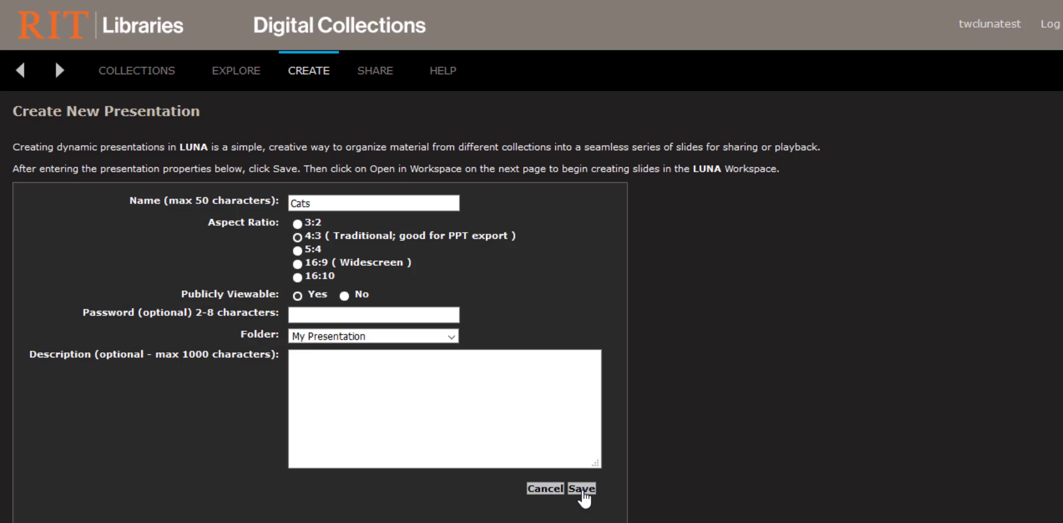
{"action": "left_click", "coordinate": [582, 488]}
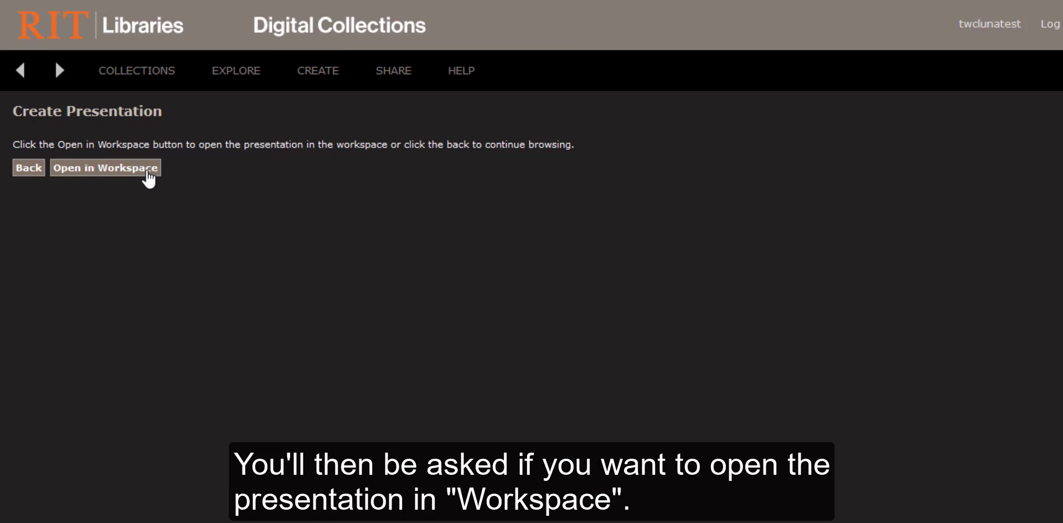
{"action": "left_click", "coordinate": [149, 178]}
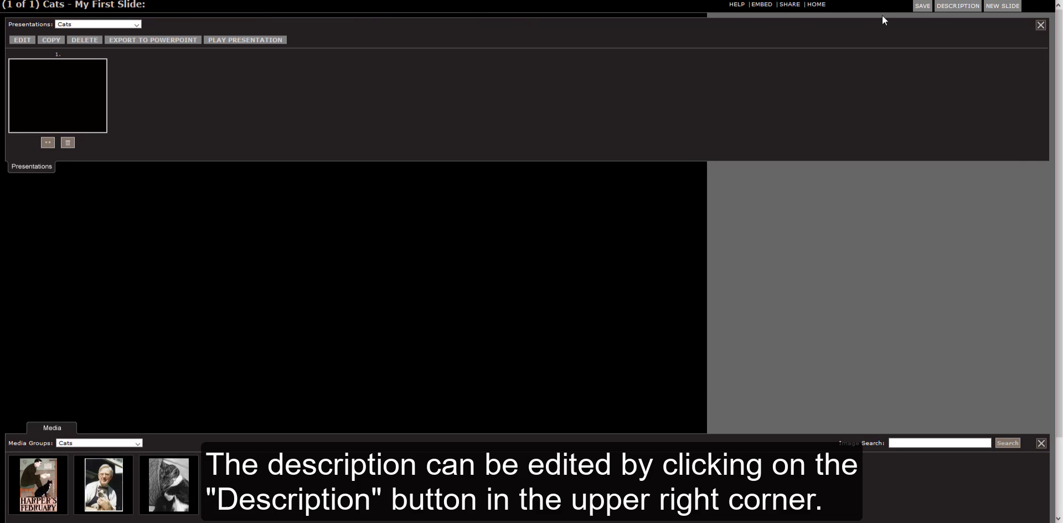
Set the first slide's description to "My First Slide: Cats!" and save it.
{"action": "left_click", "coordinate": [937, 6]}
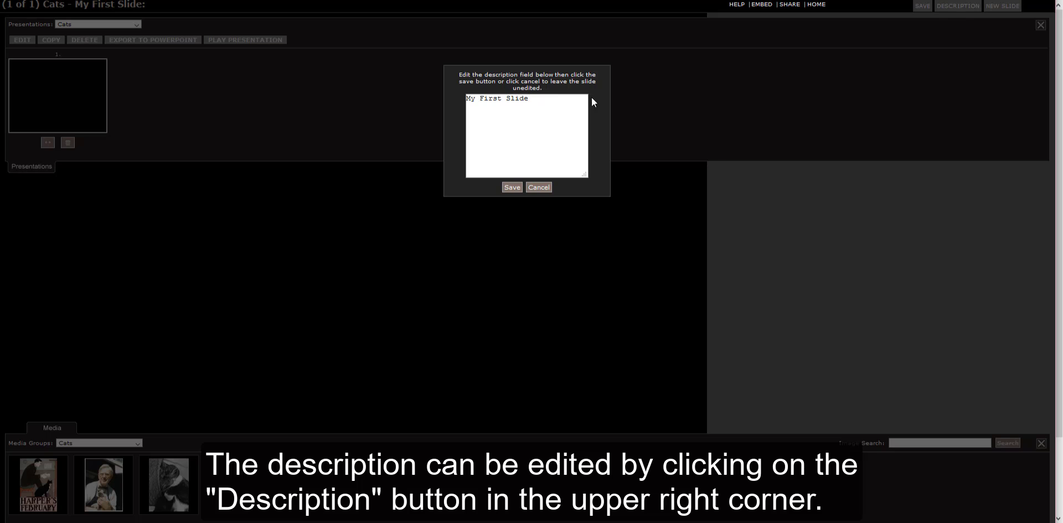
{"action": "left_click", "coordinate": [555, 98]}
{"action": "type", "text": "Cats!"}
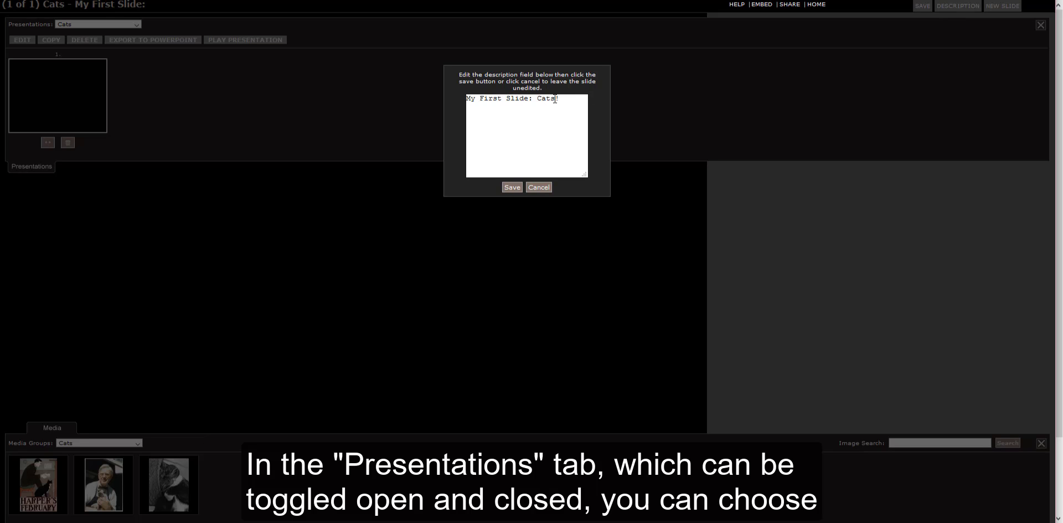
{"action": "left_click", "coordinate": [513, 187]}
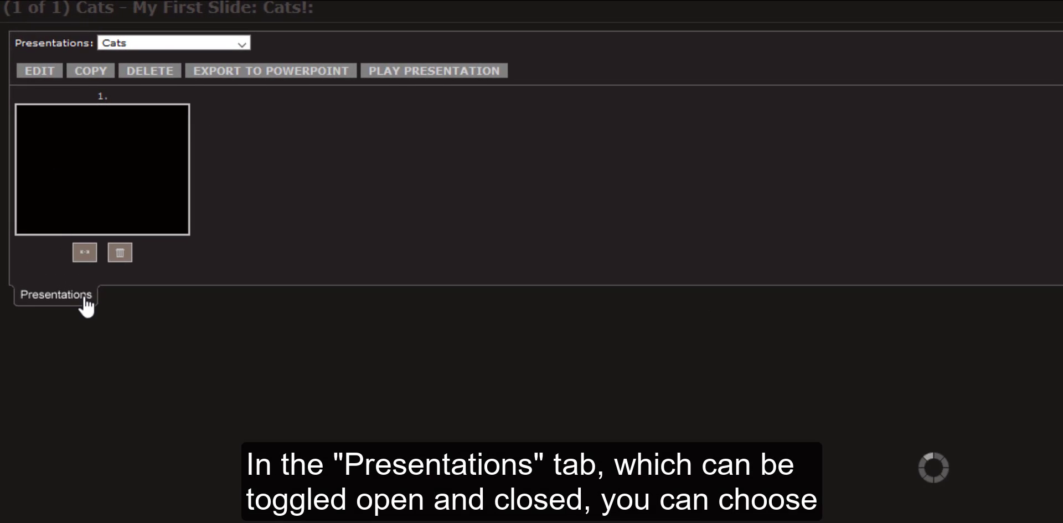
{"action": "left_click", "coordinate": [85, 301]}
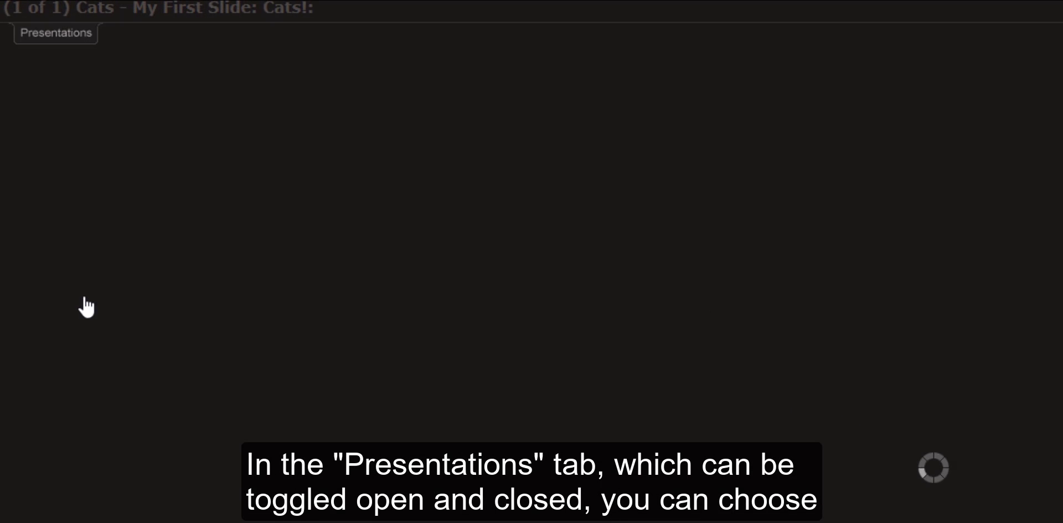
{"action": "left_click", "coordinate": [64, 37]}
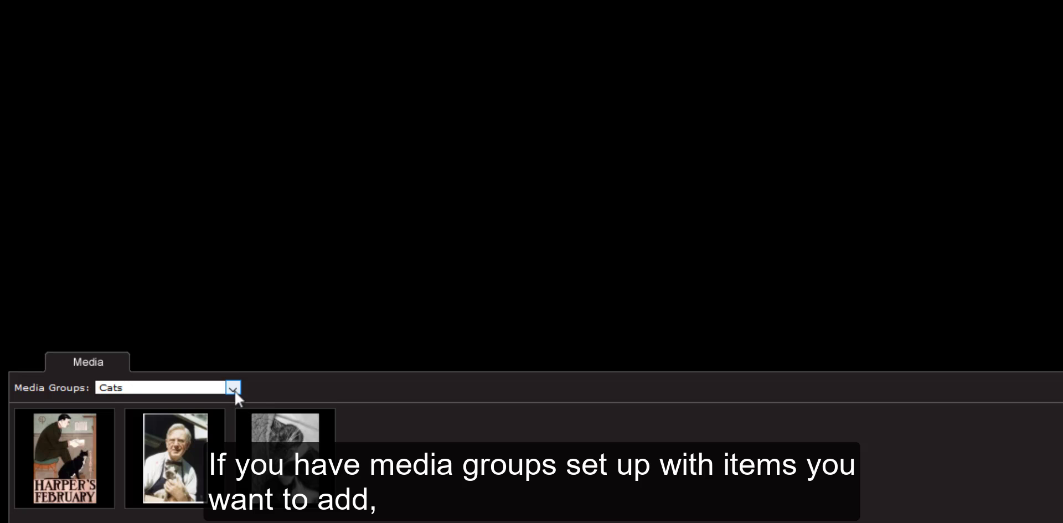
Add the image of the man holding a cat from the Cats media group to the slide, shrunk and centred vertically in its left half.
{"action": "left_click", "coordinate": [233, 387]}
{"action": "left_click", "coordinate": [233, 388]}
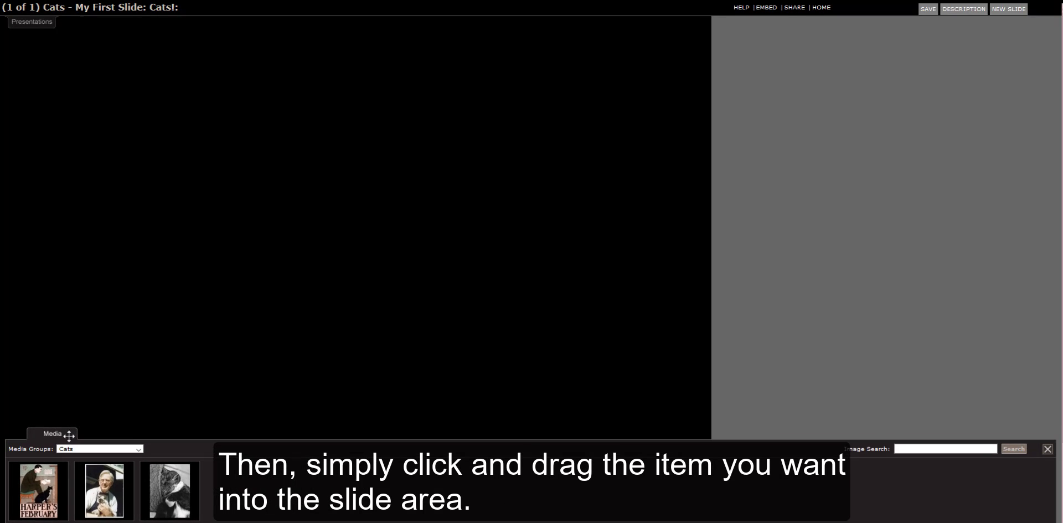
{"action": "left_click_drag", "start_coordinate": [122, 480], "coordinate": [135, 214]}
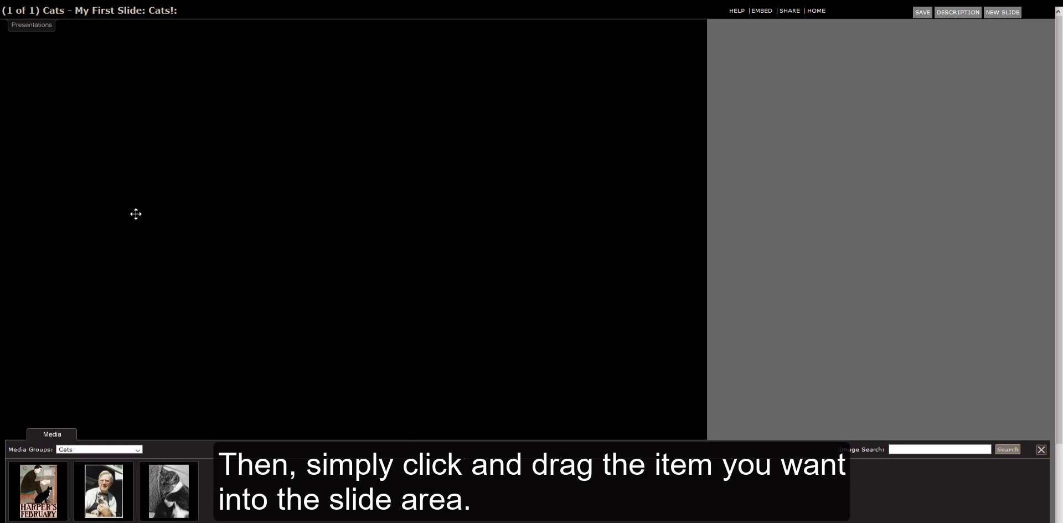
{"action": "left_click_drag", "start_coordinate": [219, 241], "coordinate": [167, 87]}
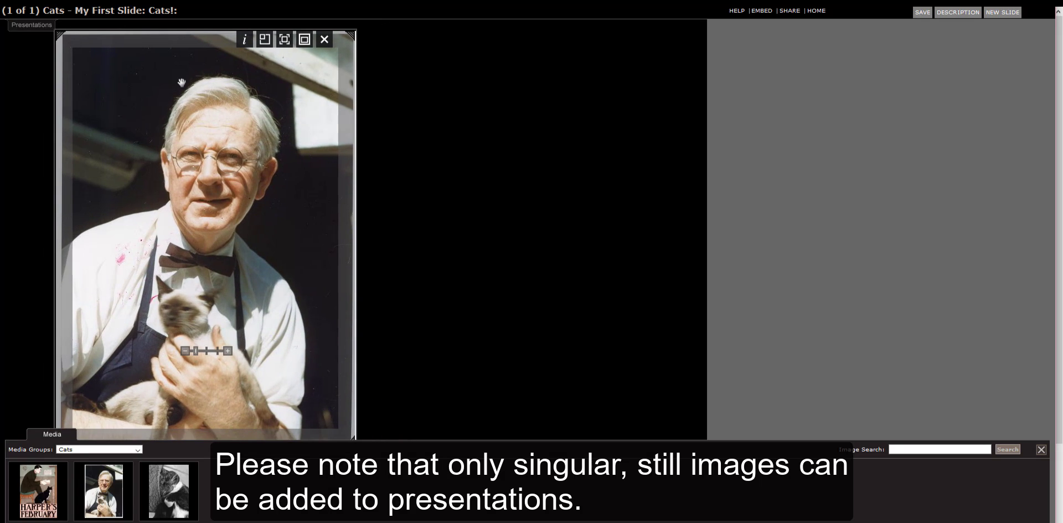
{"action": "left_click_drag", "start_coordinate": [355, 34], "coordinate": [298, 105]}
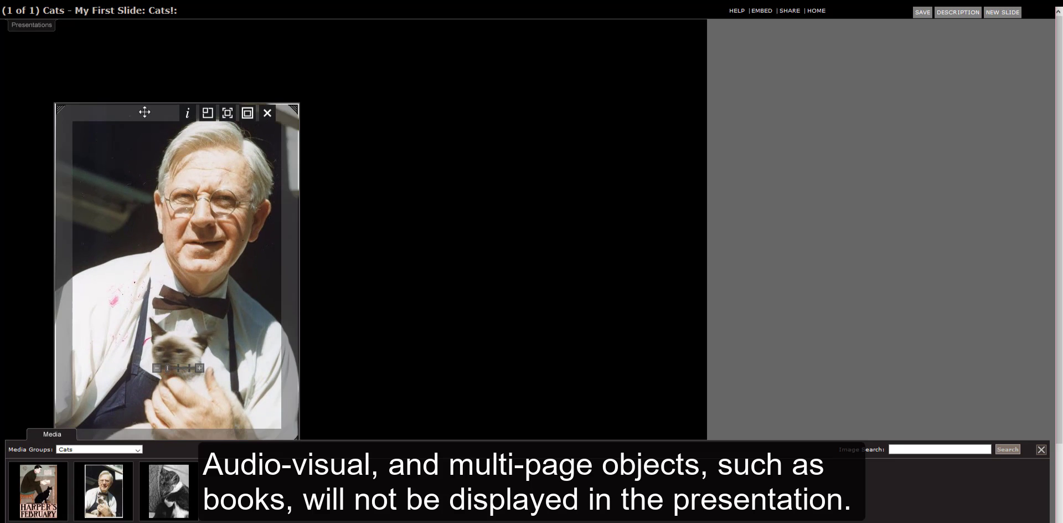
{"action": "left_click_drag", "start_coordinate": [144, 111], "coordinate": [157, 69]}
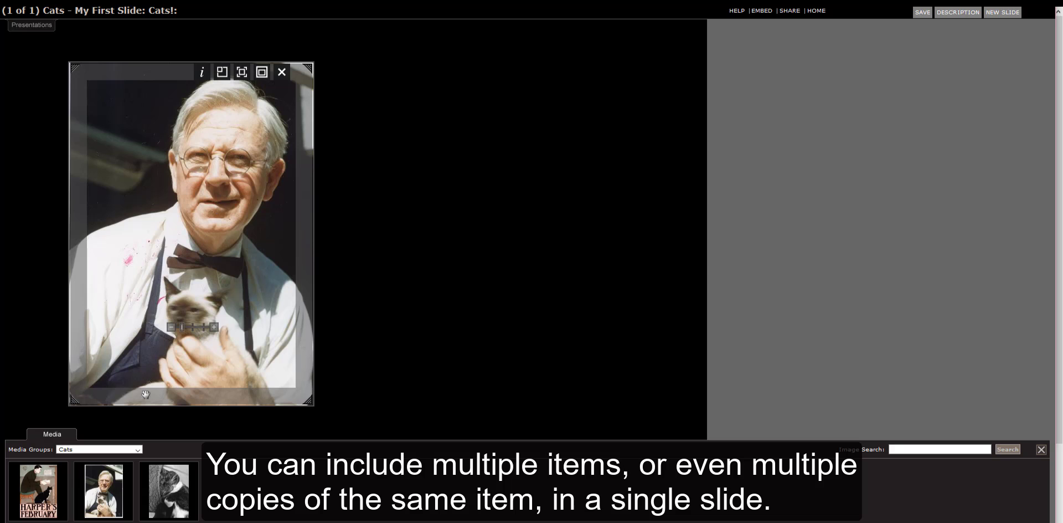
Add a second copy of the same image beside the first and zoom it in on the cat.
{"action": "left_click_drag", "start_coordinate": [104, 491], "coordinate": [539, 59]}
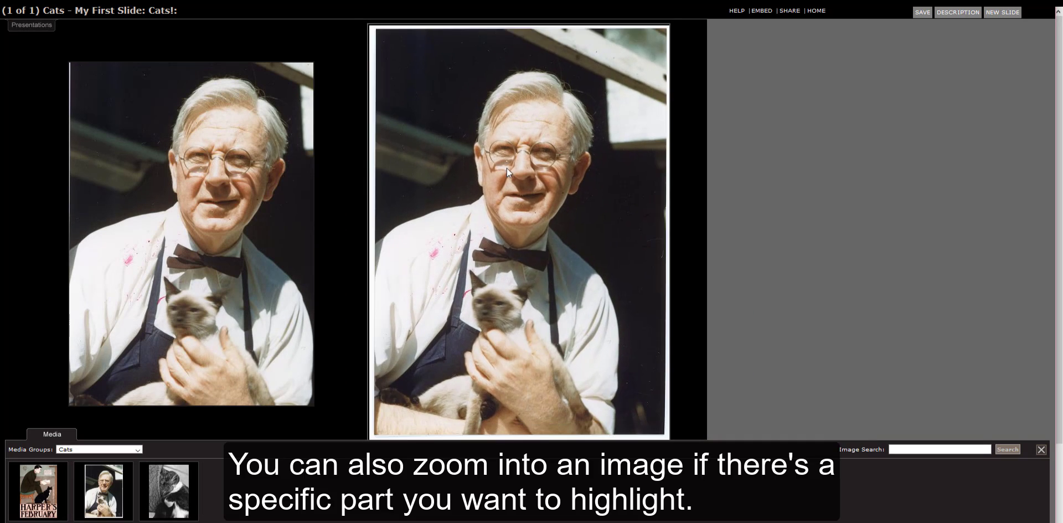
{"action": "scroll", "coordinate": [507, 281], "scroll_direction": "up", "scroll_amount": 1}
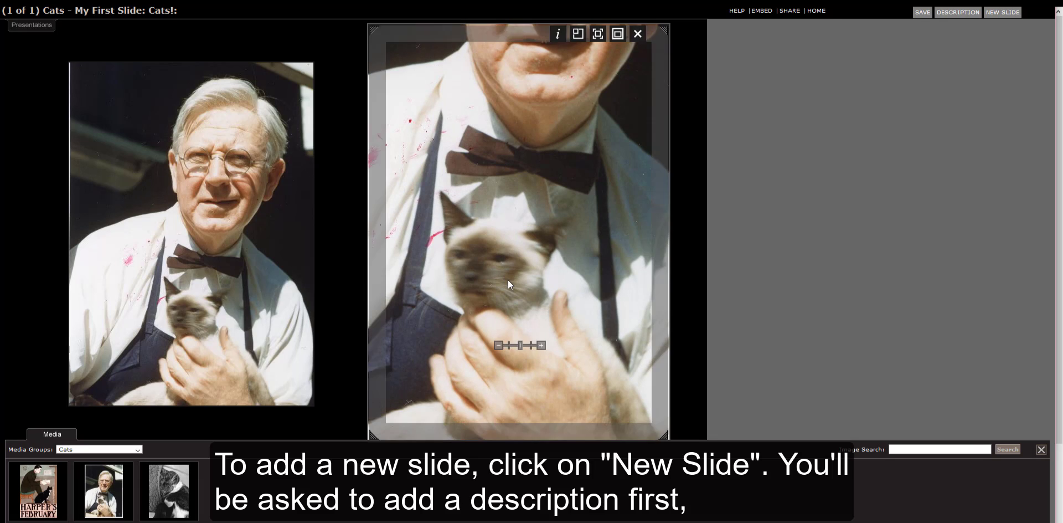
Create a second slide without a description and place the Harper's February poster on it.
{"action": "left_click", "coordinate": [1003, 12]}
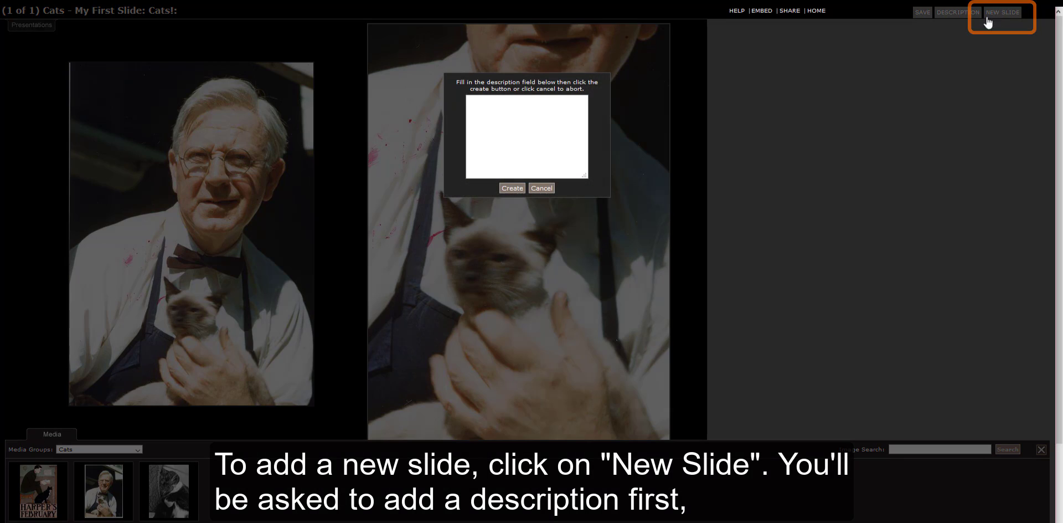
{"action": "left_click", "coordinate": [513, 189]}
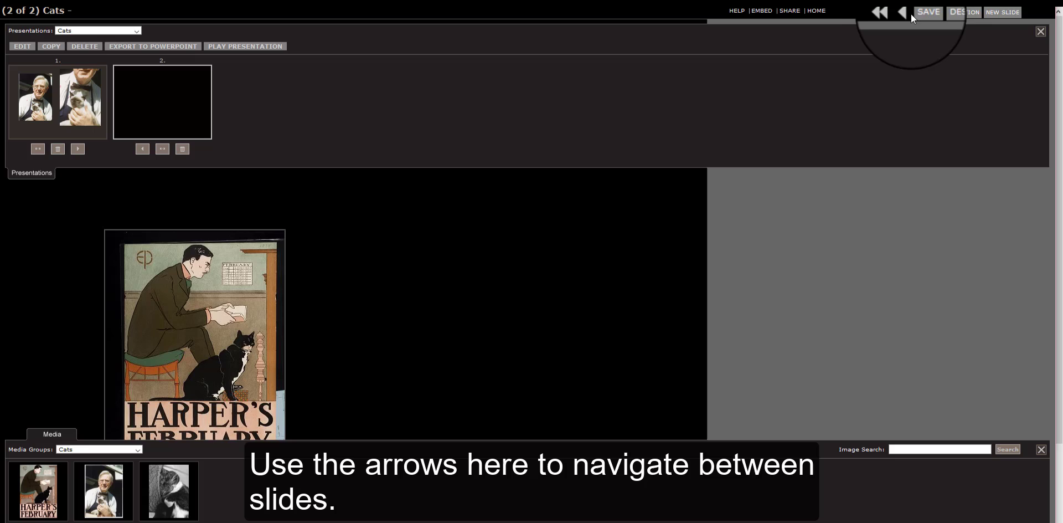
Go back to the first slide, return to the second, and save the presentation.
{"action": "left_click", "coordinate": [905, 12]}
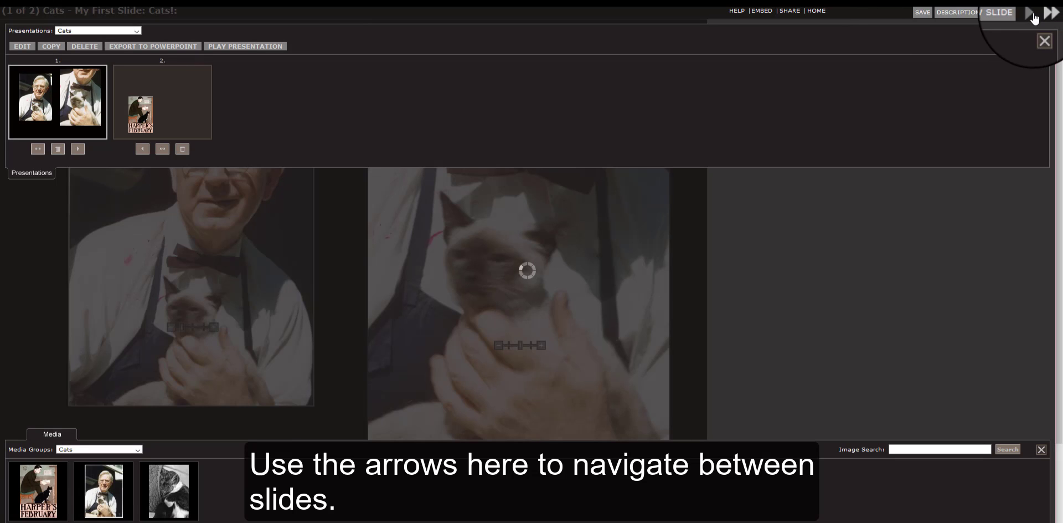
{"action": "left_click", "coordinate": [1032, 14]}
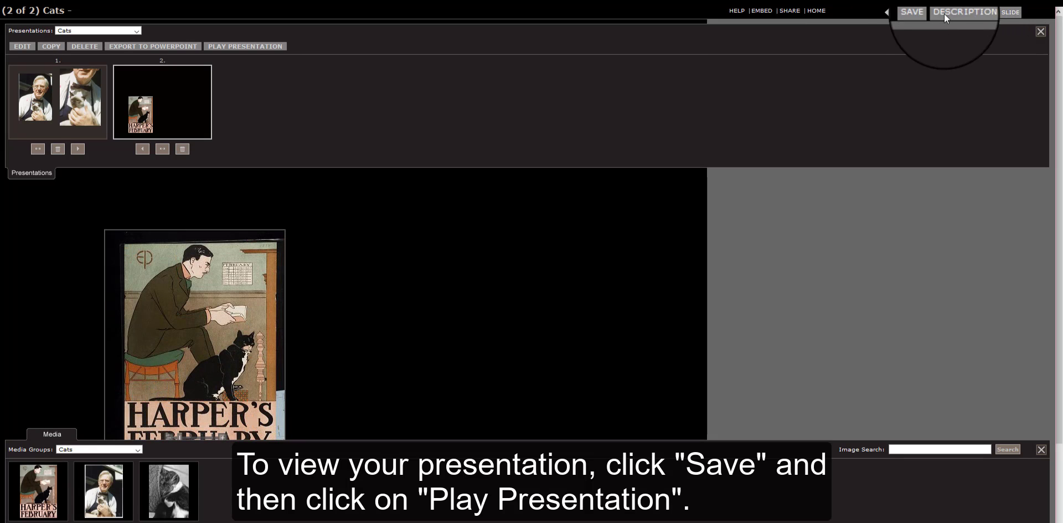
{"action": "left_click", "coordinate": [919, 15]}
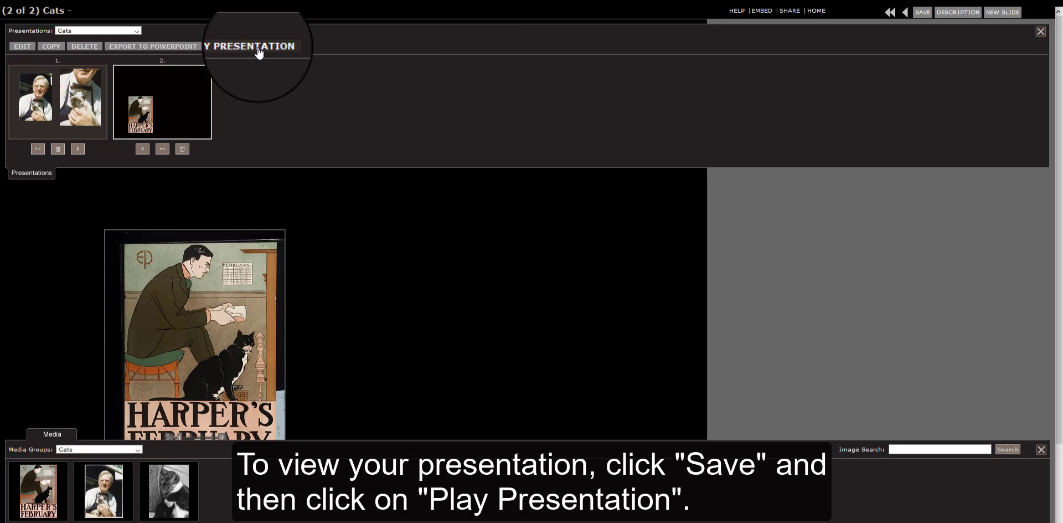
Play the Cats presentation, view its second slide, return to the first, and close the playback.
{"action": "left_click", "coordinate": [259, 47]}
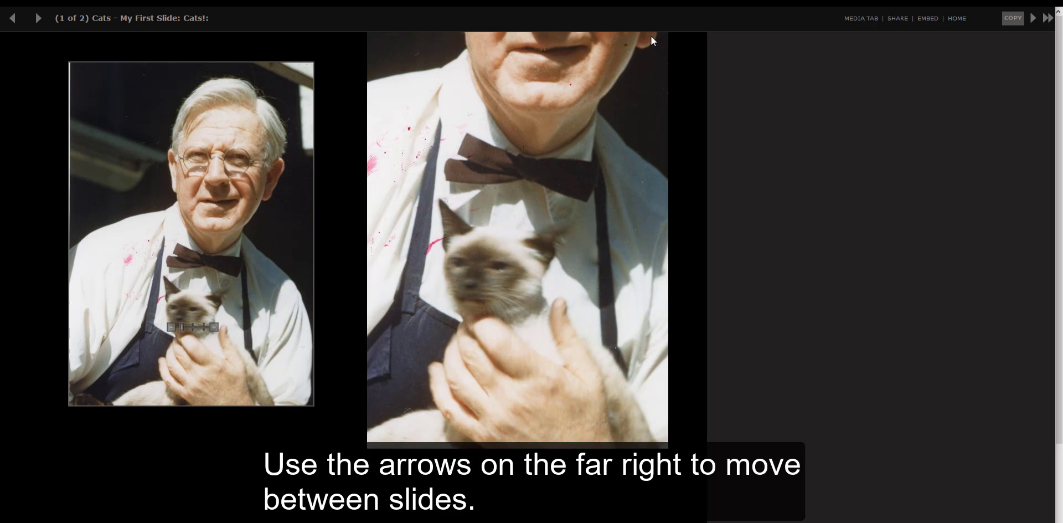
{"action": "left_click", "coordinate": [1033, 18]}
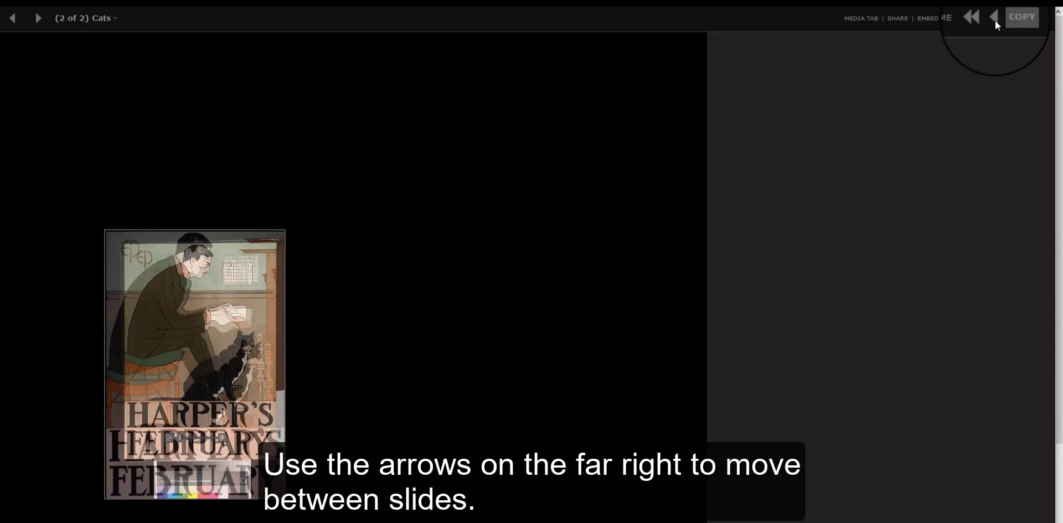
{"action": "left_click", "coordinate": [995, 21]}
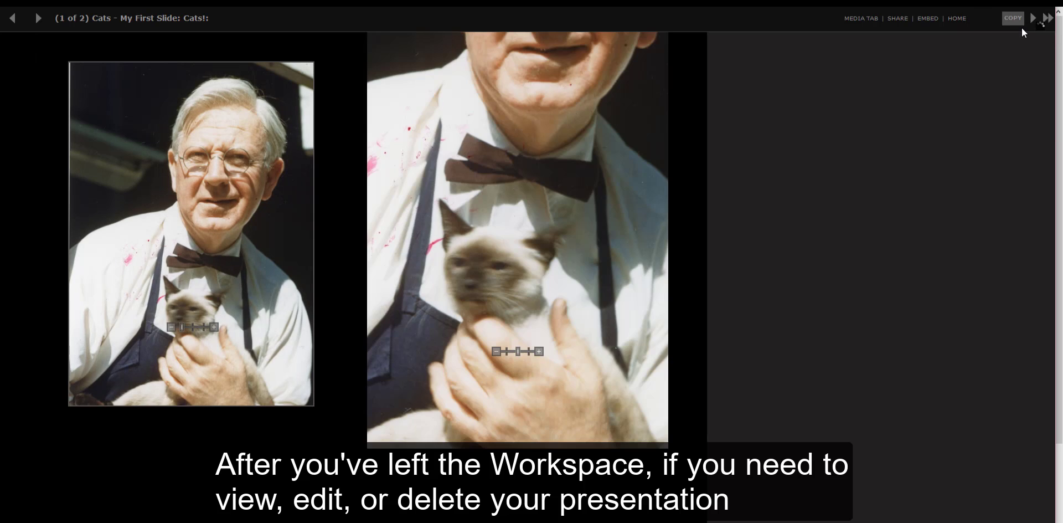
{"action": "left_click", "coordinate": [1043, 2]}
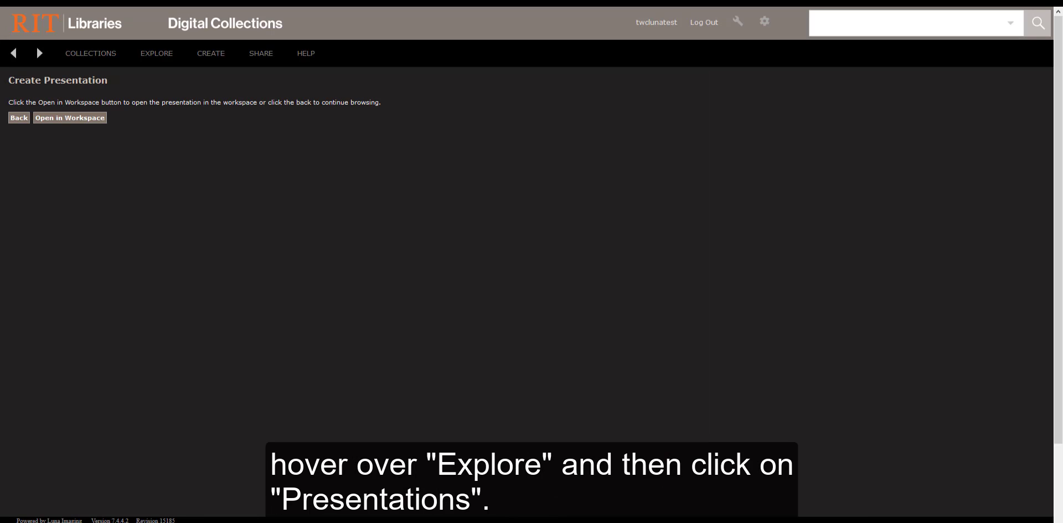
Open the presentations list, view the Cats presentation from My Presentations, and return to the list.
{"action": "mouse_move", "coordinate": [156, 53]}
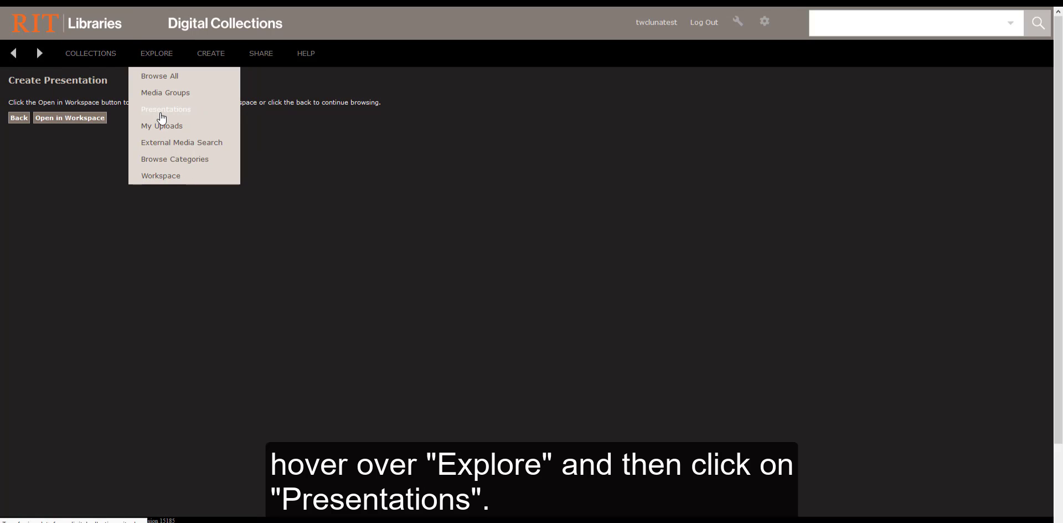
{"action": "left_click", "coordinate": [161, 114]}
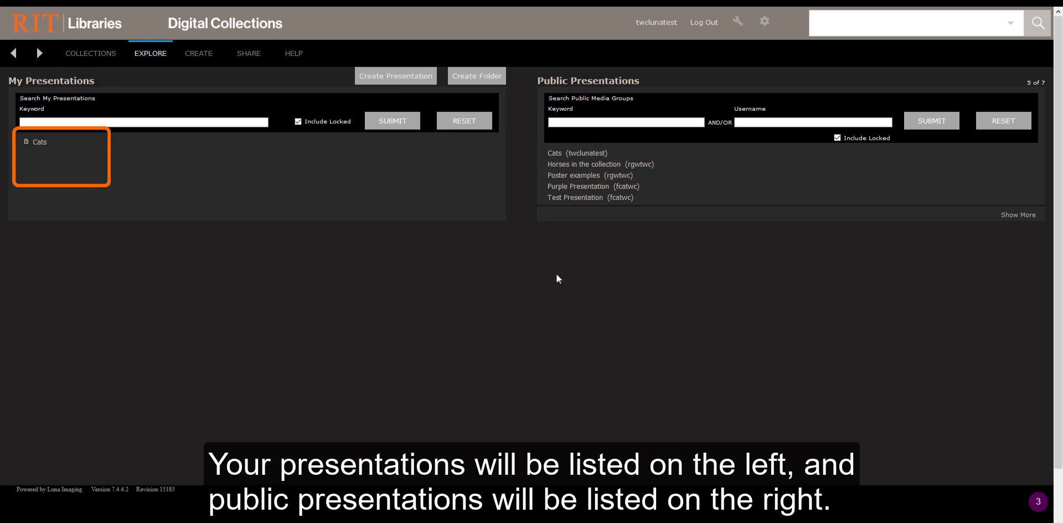
{"action": "mouse_move", "coordinate": [47, 145]}
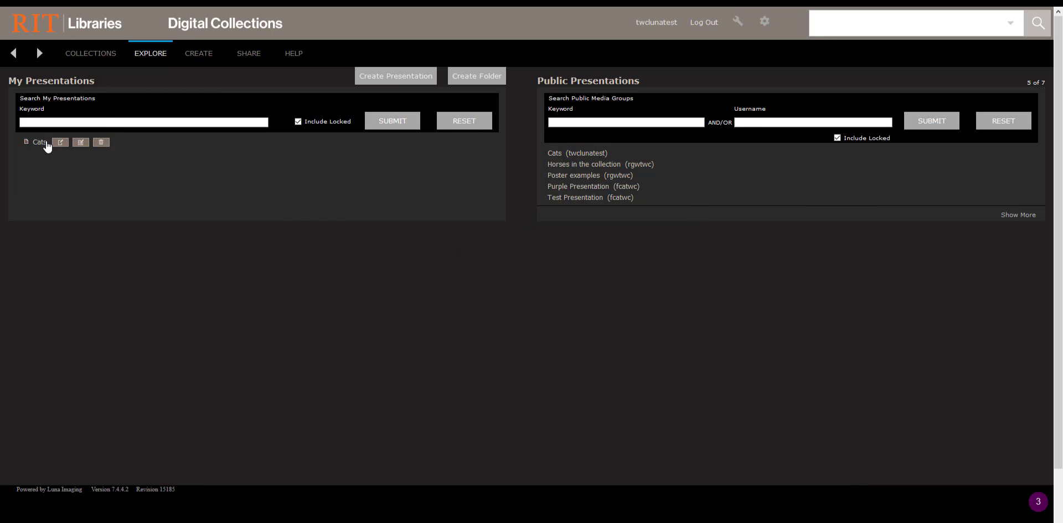
{"action": "left_click", "coordinate": [46, 144]}
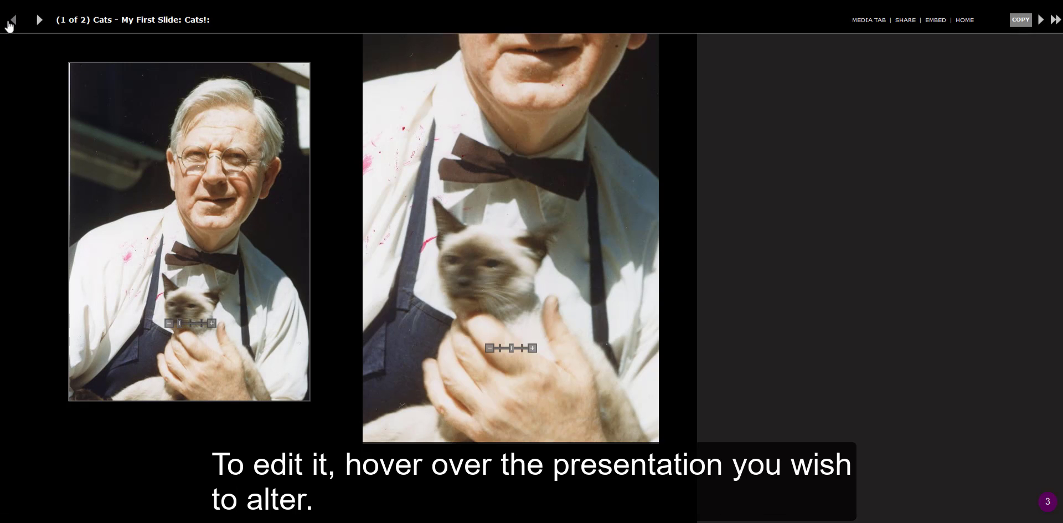
{"action": "left_click", "coordinate": [10, 22]}
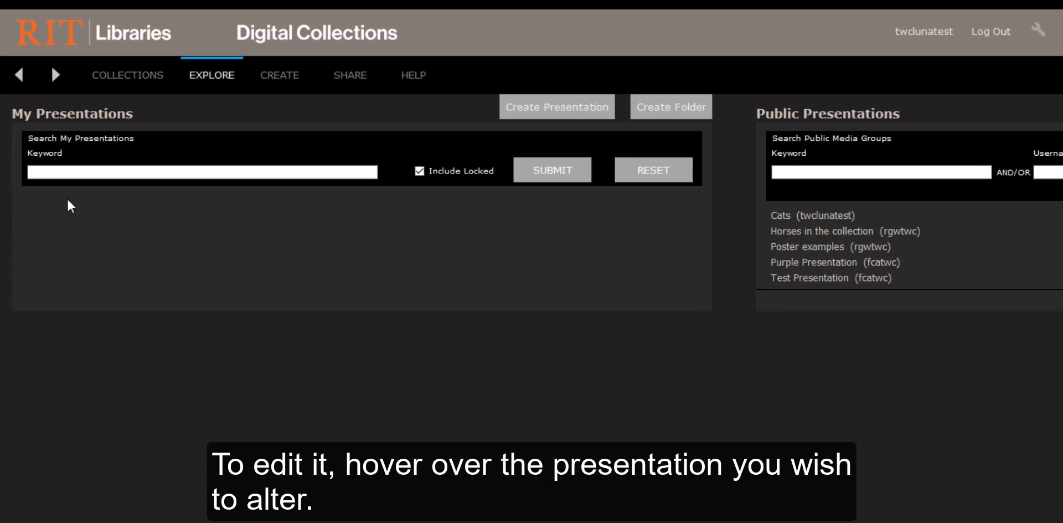
Show the available actions for the Cats presentation in My Presentations.
{"action": "mouse_move", "coordinate": [71, 204]}
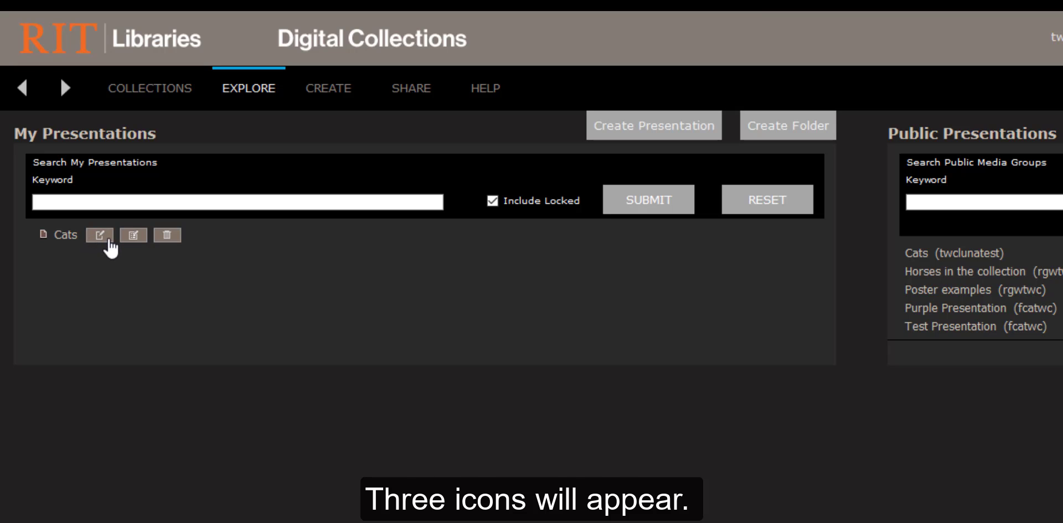